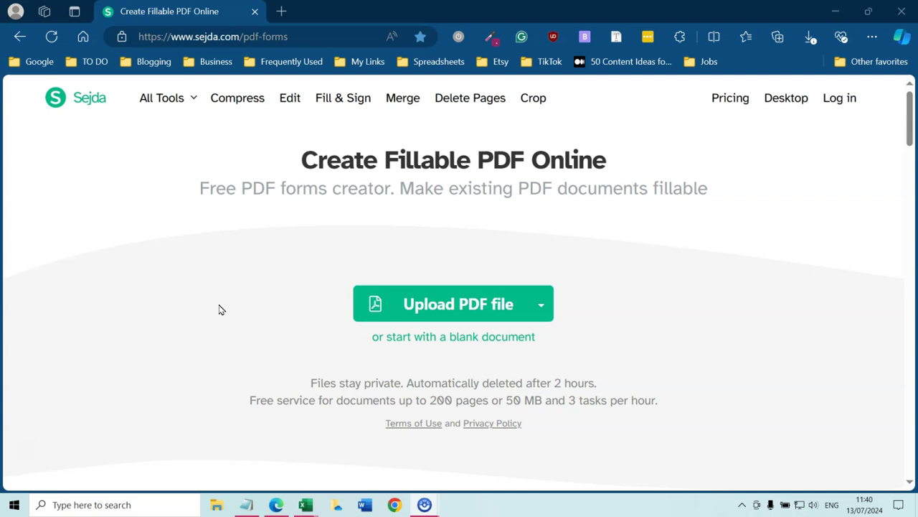
# - Upload Lead Magnet Ideas.pdf from the Desktop and scroll to its Space For Your Ideas page
pyautogui.click(454, 307)
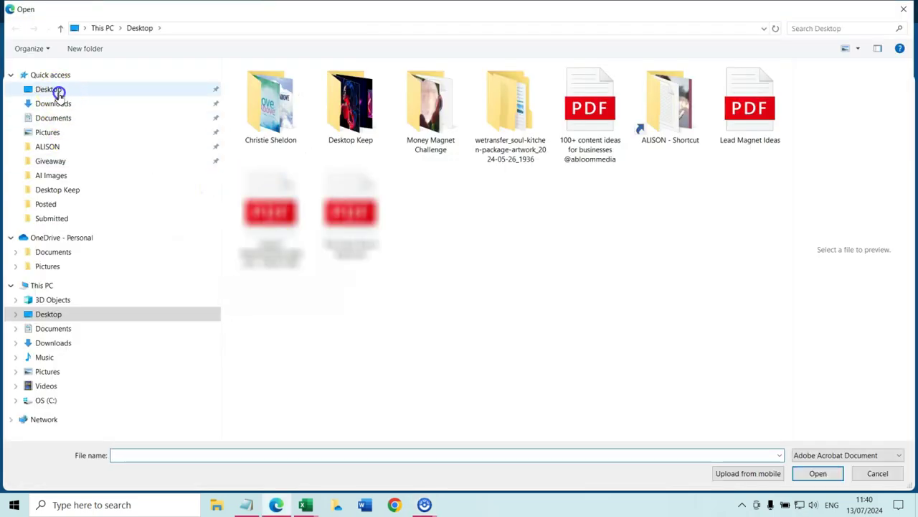
pyautogui.click(60, 90)
pyautogui.doubleClick(734, 133)
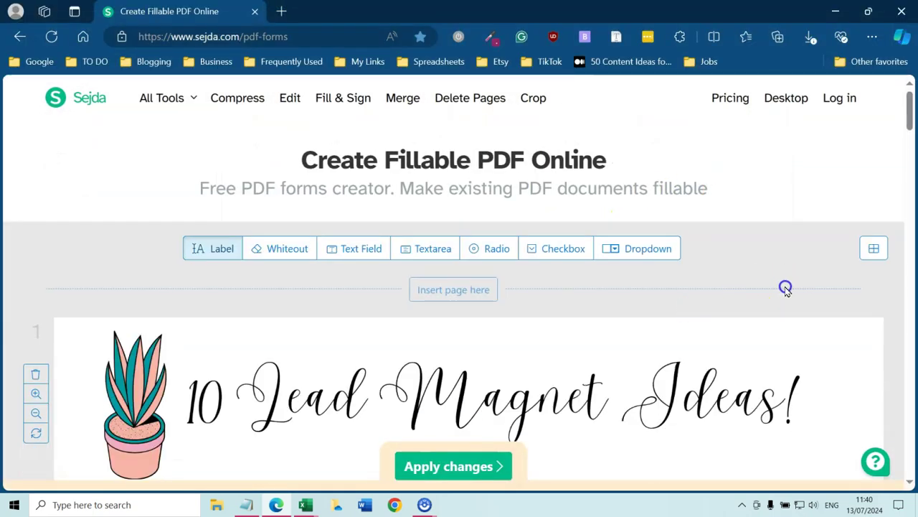
pyautogui.scroll(-1, 825, 308)
pyautogui.scroll(-1, 825, 308)
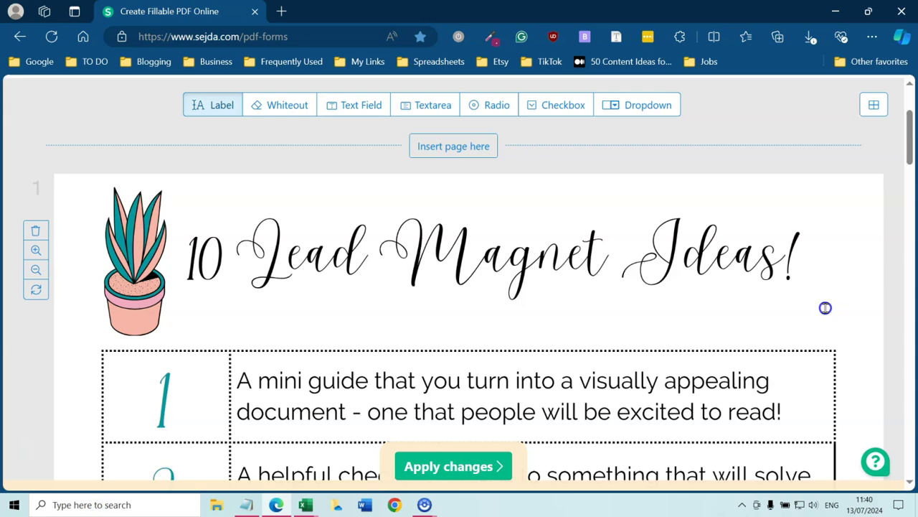
pyautogui.scroll(-1, 841, 300)
pyautogui.scroll(-8, 847, 295)
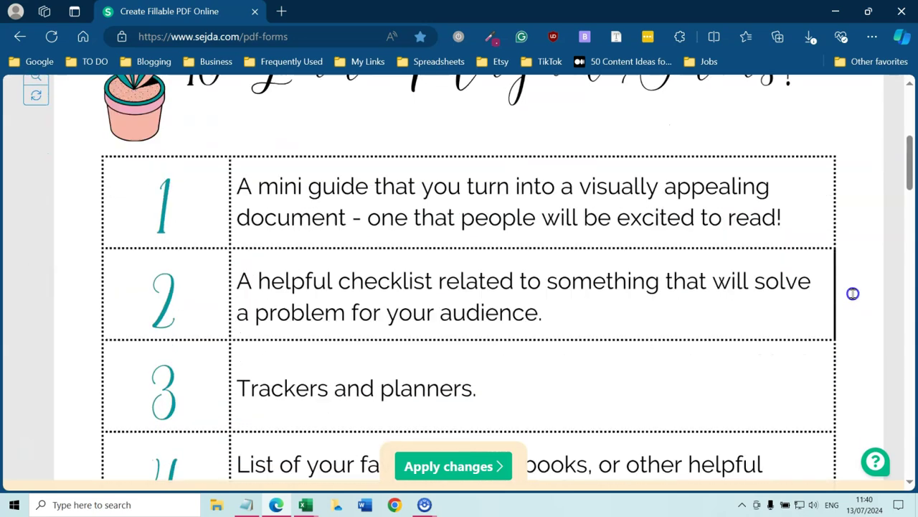
pyautogui.scroll(-10, 860, 310)
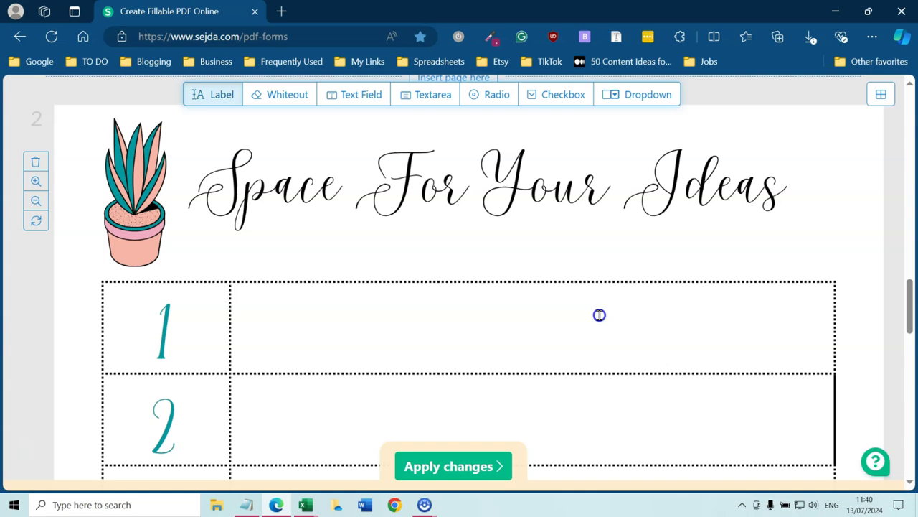
pyautogui.scroll(1, 599, 314)
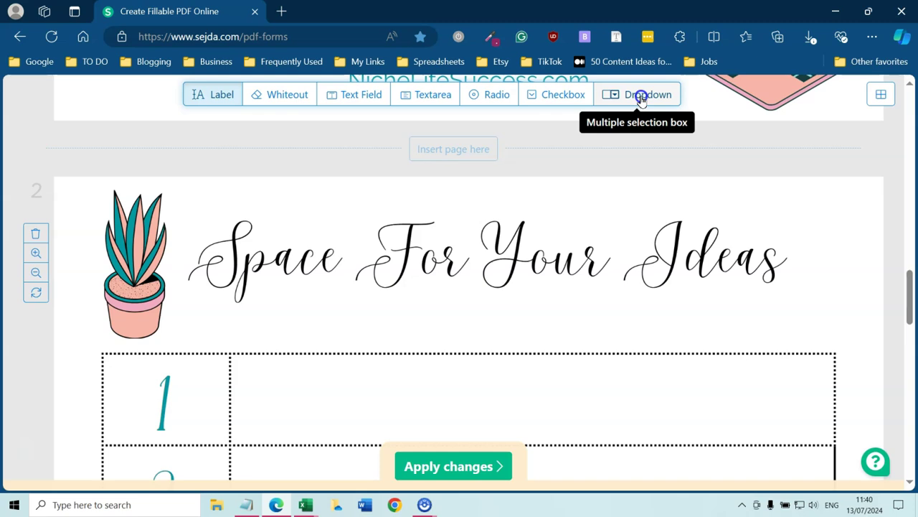
# - Place a Textarea field in row 1 and resize its height and right edge to the row
pyautogui.click(421, 97)
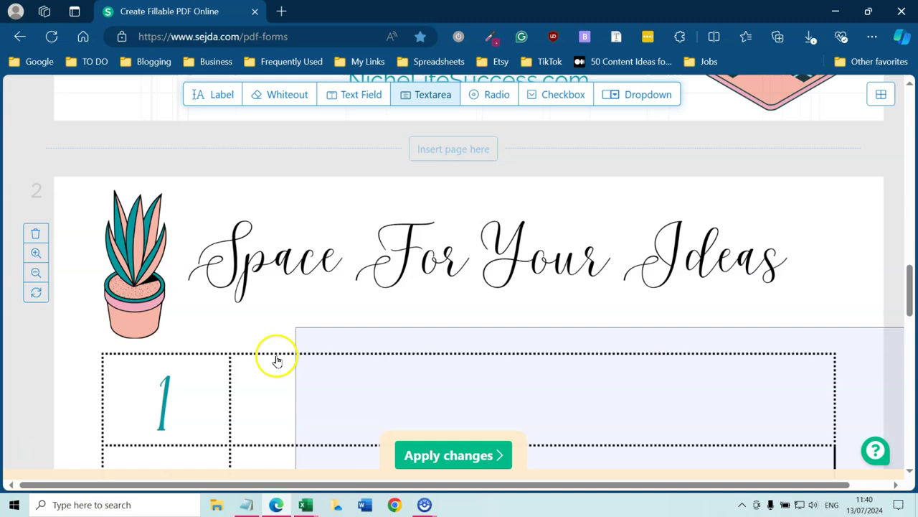
pyautogui.scroll(-1, 279, 308)
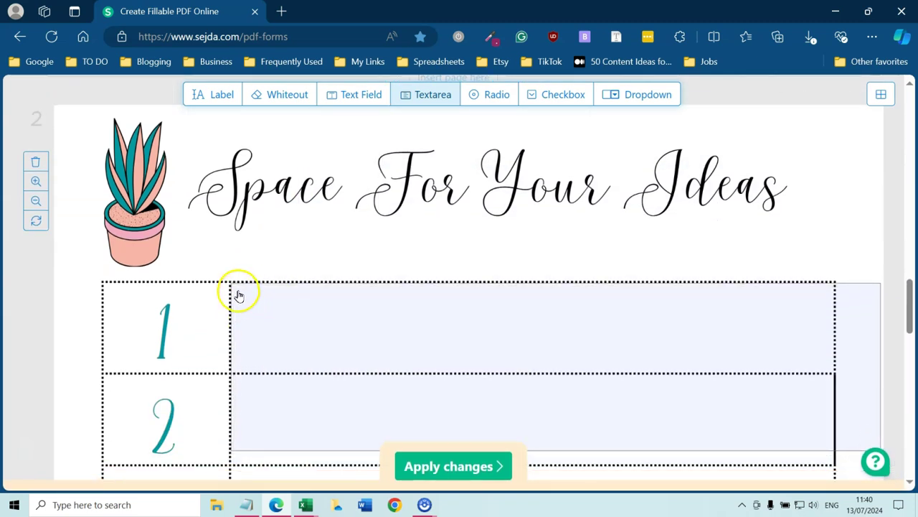
pyautogui.click(239, 295)
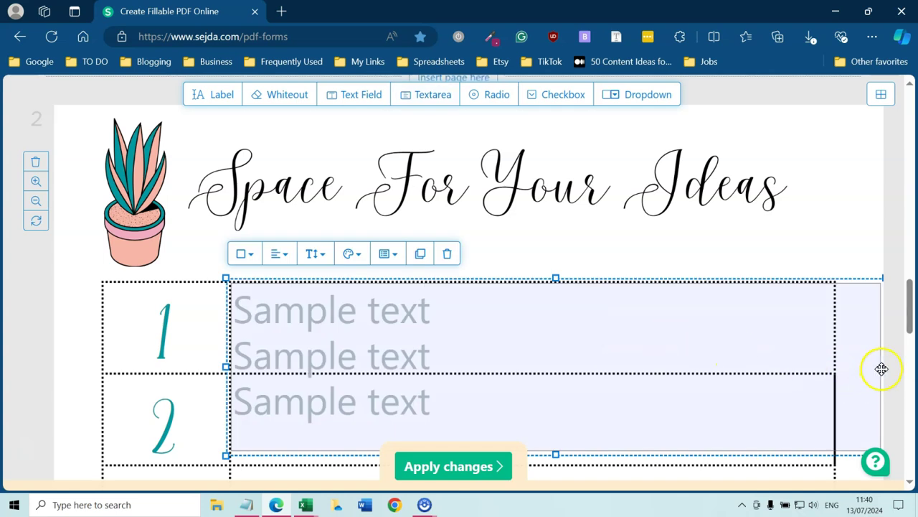
pyautogui.click(830, 371)
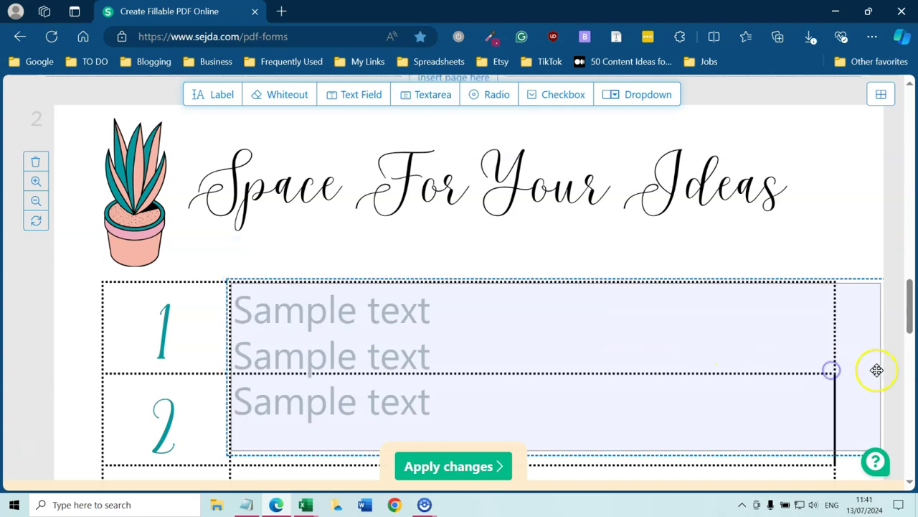
pyautogui.moveTo(551, 453); pyautogui.dragTo(560, 378)
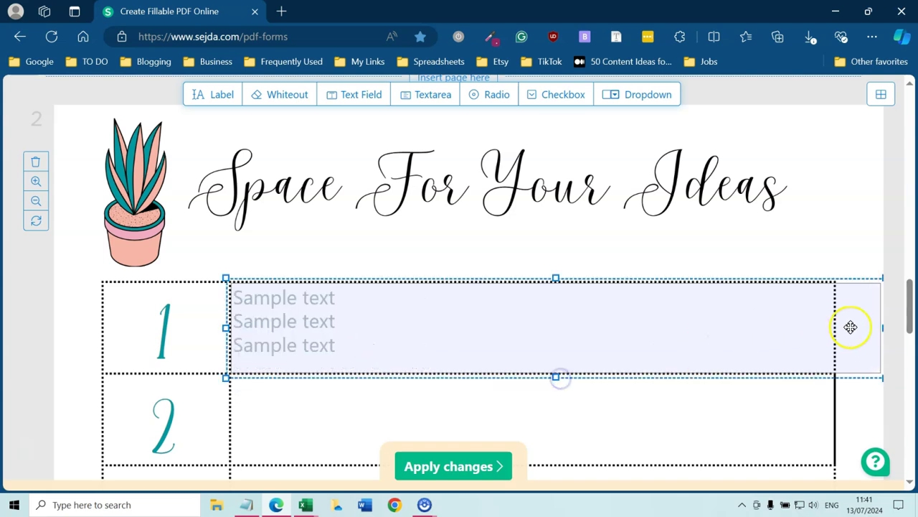
pyautogui.moveTo(882, 328); pyautogui.dragTo(836, 327)
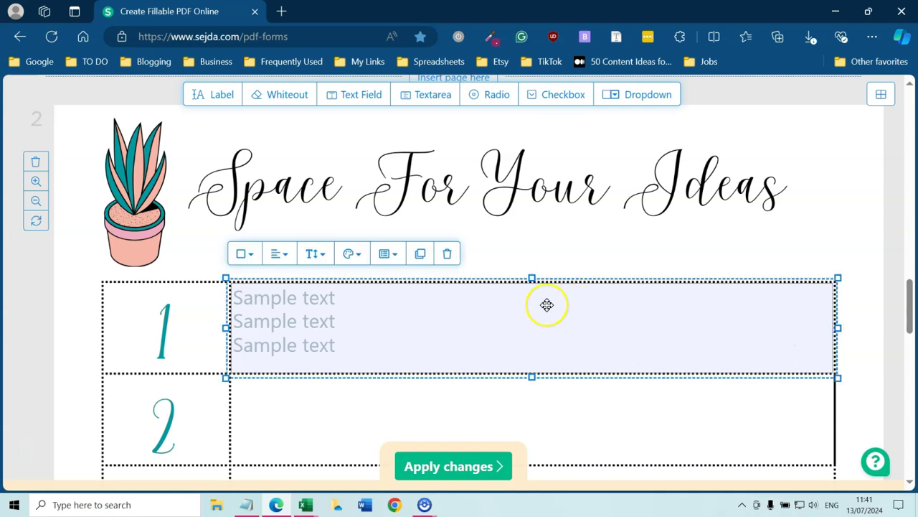
pyautogui.scroll(-1, 582, 323)
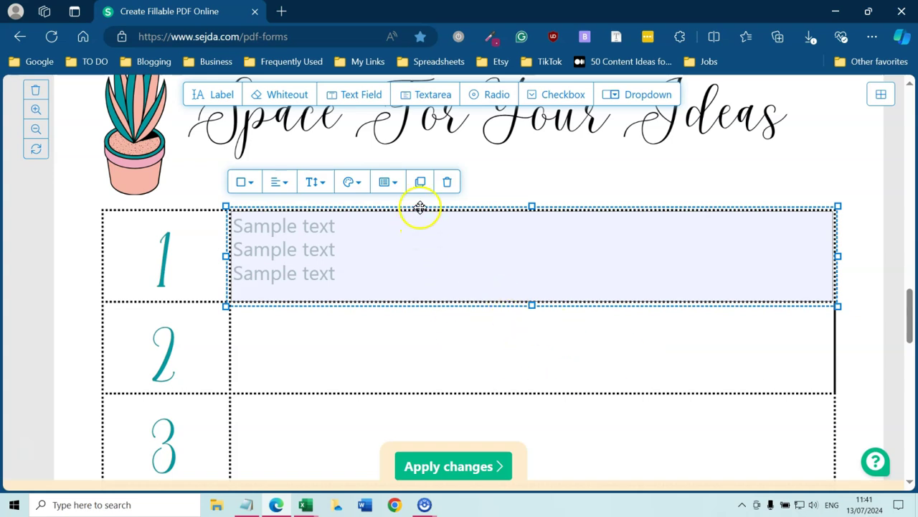
# - Duplicate the row 1 textarea field into rows 2, 3 and 4
pyautogui.click(421, 182)
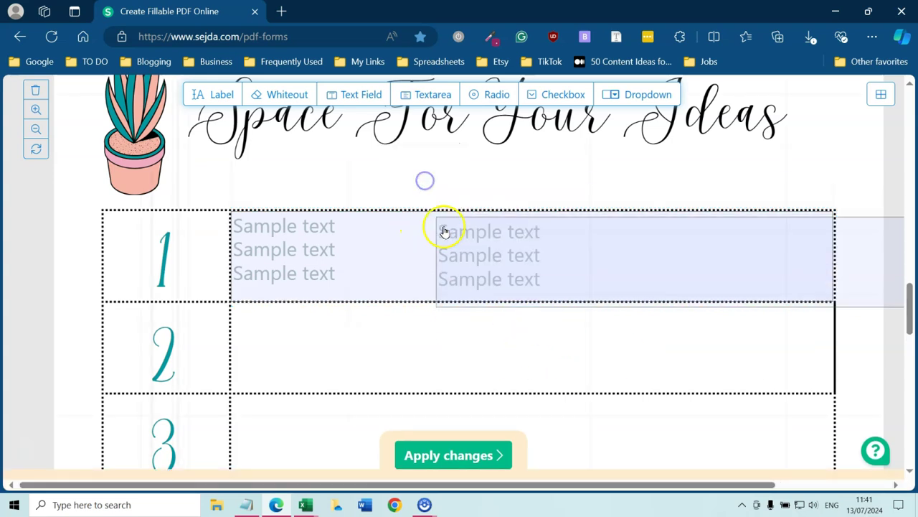
pyautogui.click(242, 318)
pyautogui.moveTo(242, 318); pyautogui.dragTo(240, 315)
pyautogui.click(241, 314)
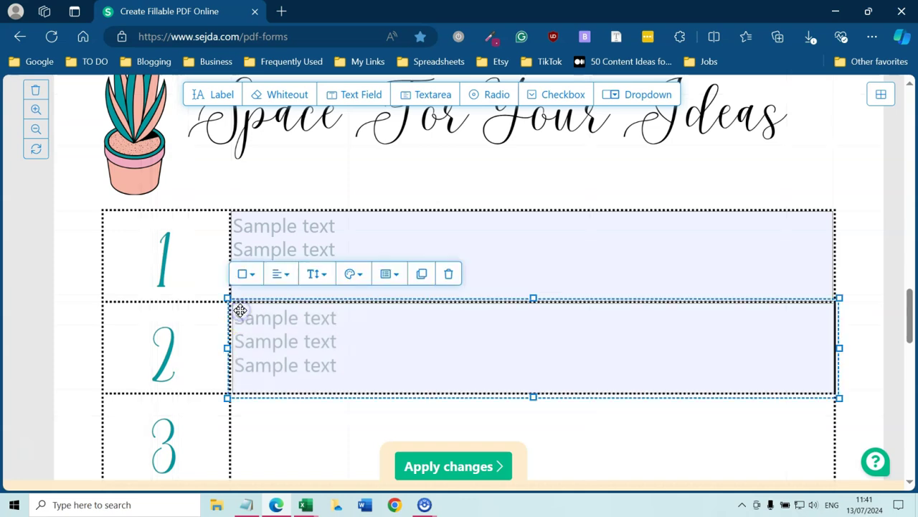
pyautogui.scroll(-3, 324, 351)
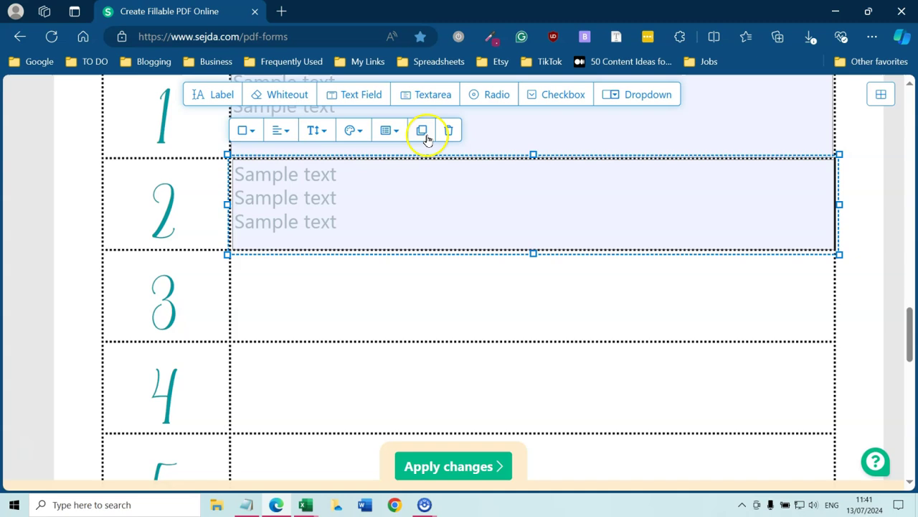
pyautogui.click(422, 130)
pyautogui.moveTo(421, 130); pyautogui.dragTo(242, 264)
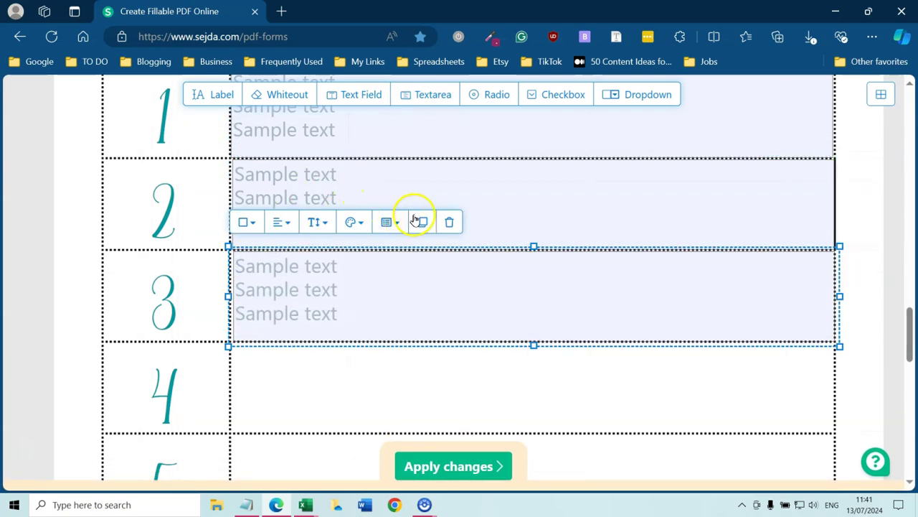
pyautogui.click(422, 222)
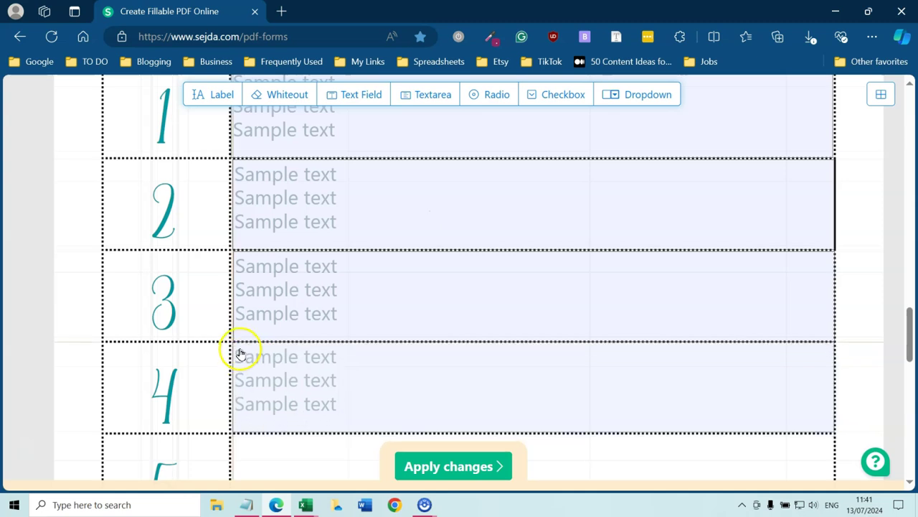
pyautogui.click(241, 351)
# - Continue duplicating the textarea field down into rows 5, 6 and 7
pyautogui.scroll(-2, 303, 349)
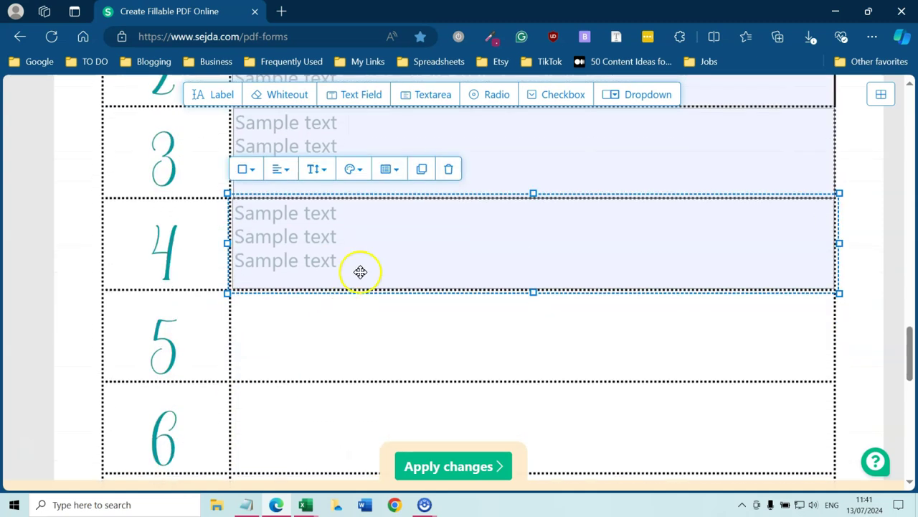
pyautogui.click(424, 170)
pyautogui.click(242, 302)
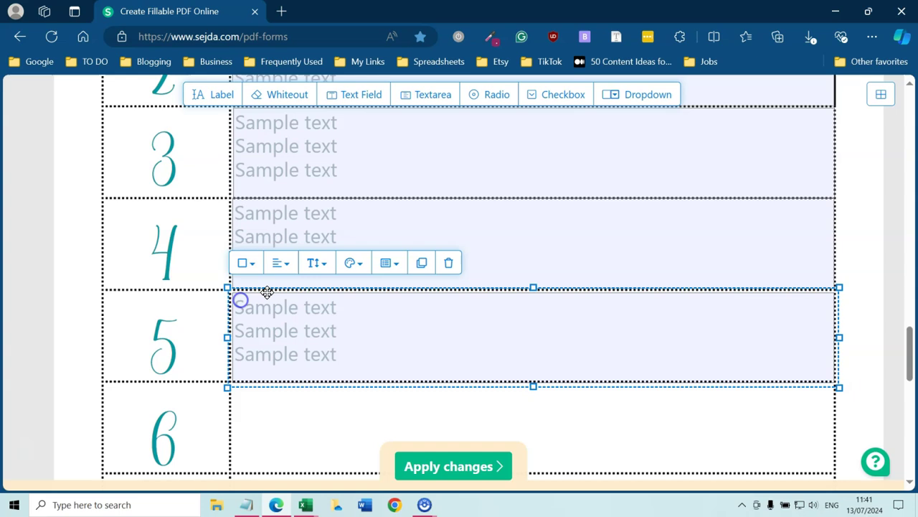
pyautogui.scroll(-1, 324, 259)
pyautogui.scroll(-1, 324, 259)
pyautogui.click(420, 118)
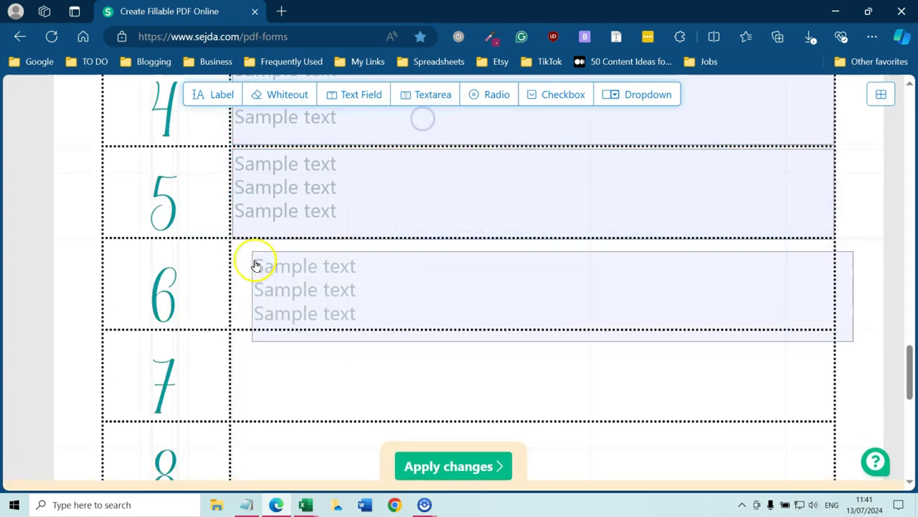
pyautogui.click(238, 249)
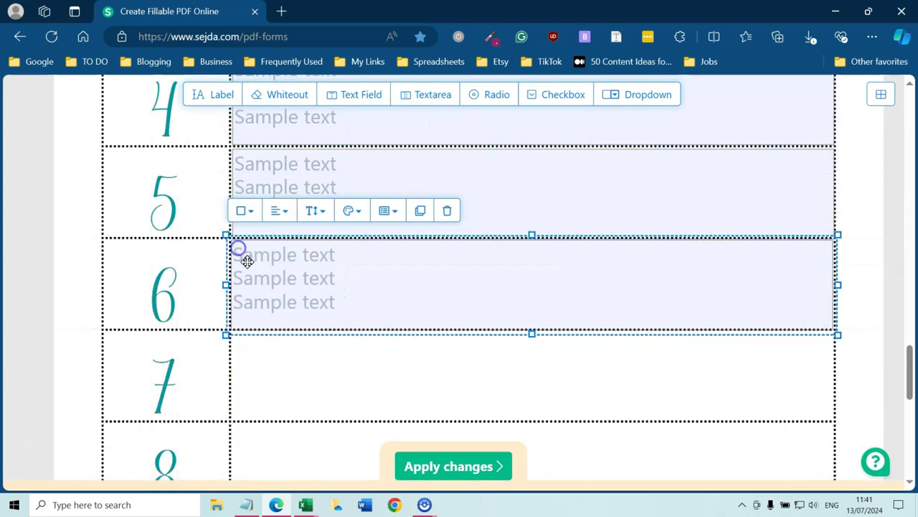
pyautogui.click(420, 210)
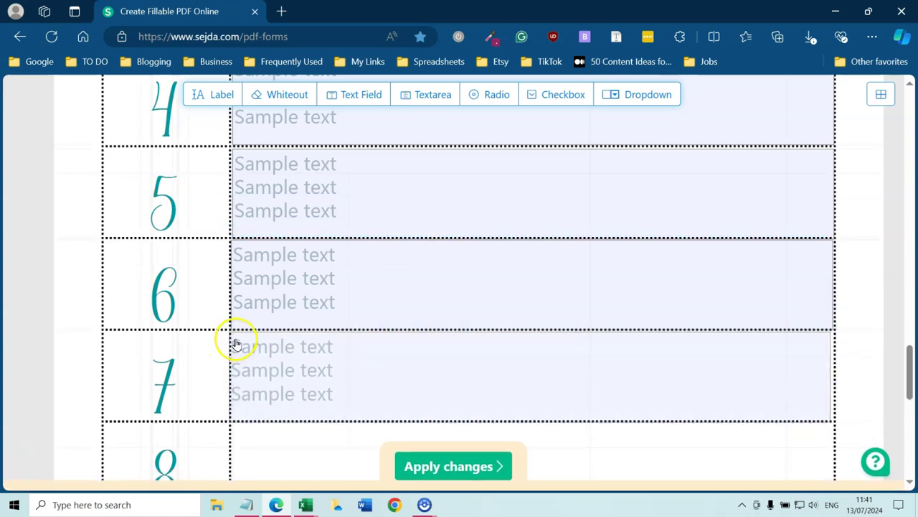
pyautogui.click(238, 342)
# - Place further textarea copies into rows 8 and 9
pyautogui.scroll(-4, 322, 342)
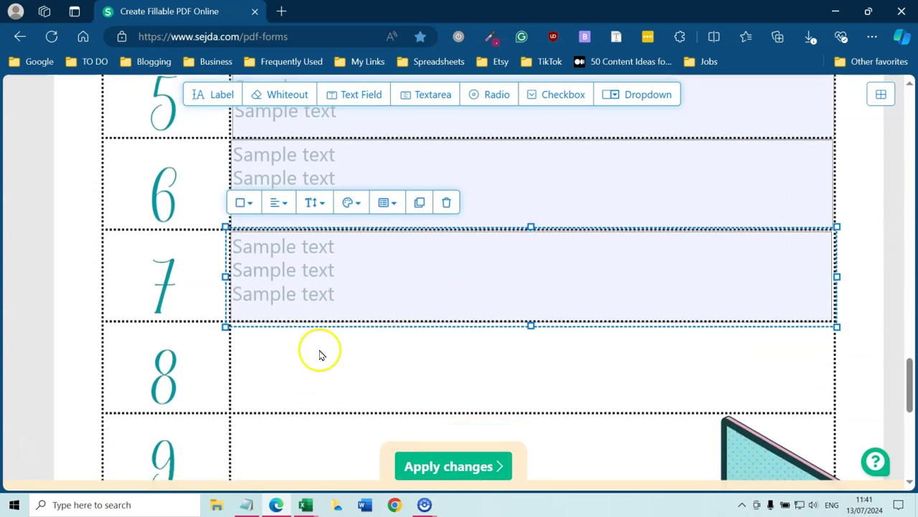
pyautogui.click(420, 86)
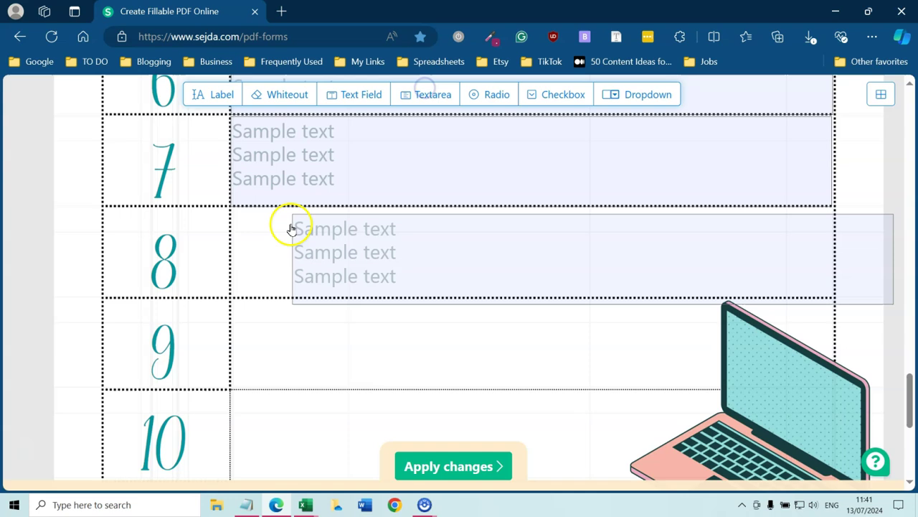
pyautogui.click(239, 217)
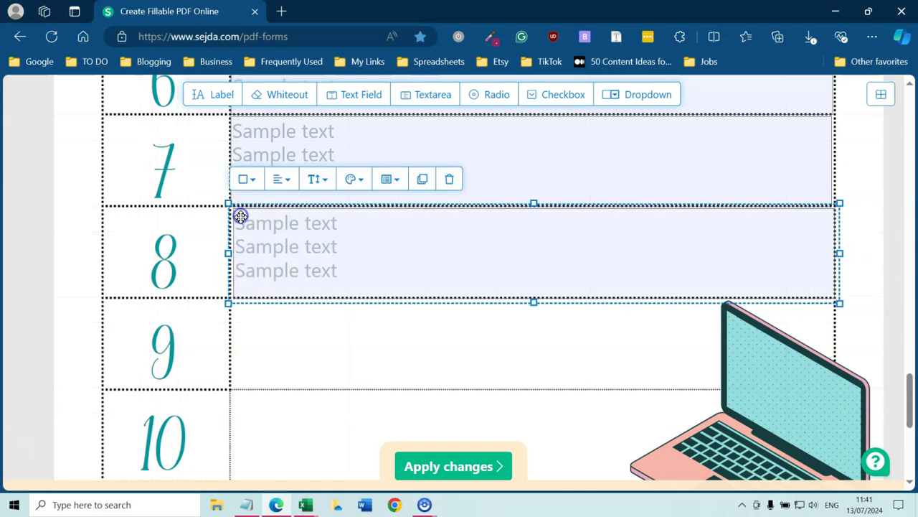
pyautogui.click(423, 179)
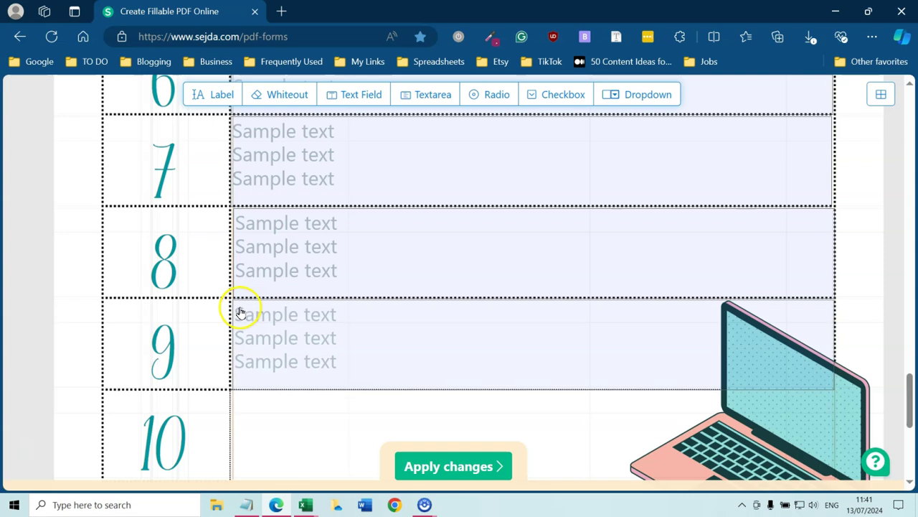
pyautogui.click(240, 307)
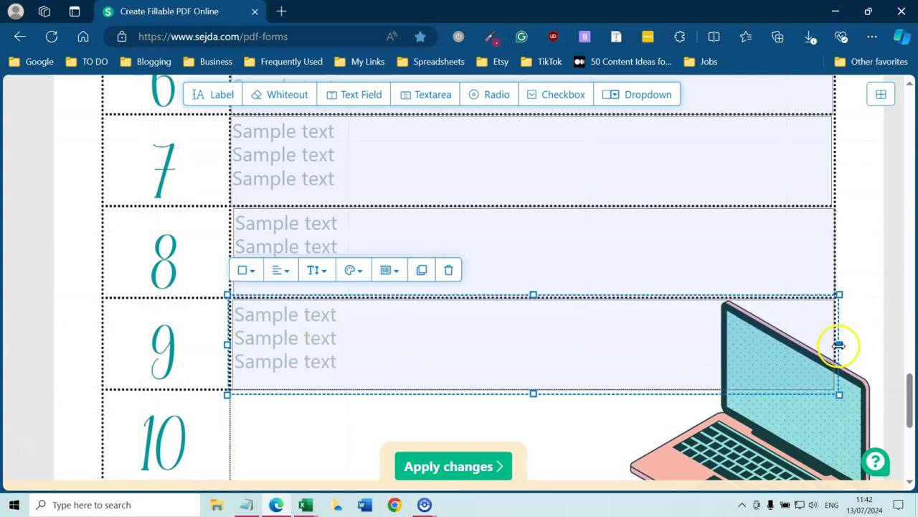
# - Narrow the row 9 field so it stops before the laptop illustration
pyautogui.moveTo(839, 345); pyautogui.dragTo(723, 335)
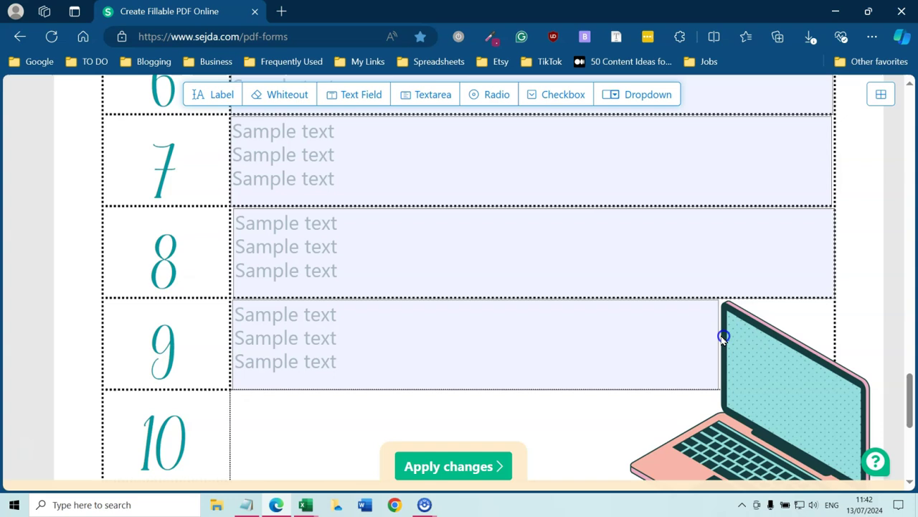
pyautogui.scroll(-2, 475, 304)
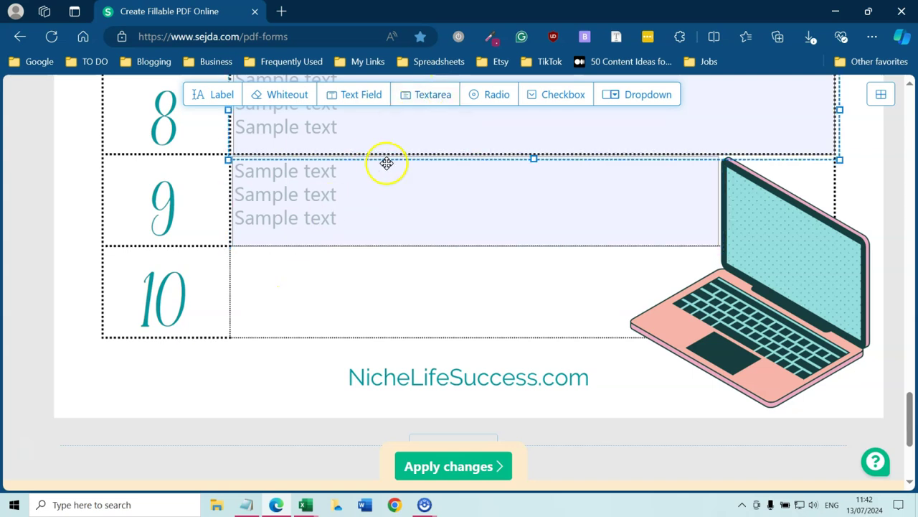
pyautogui.scroll(2, 456, 194)
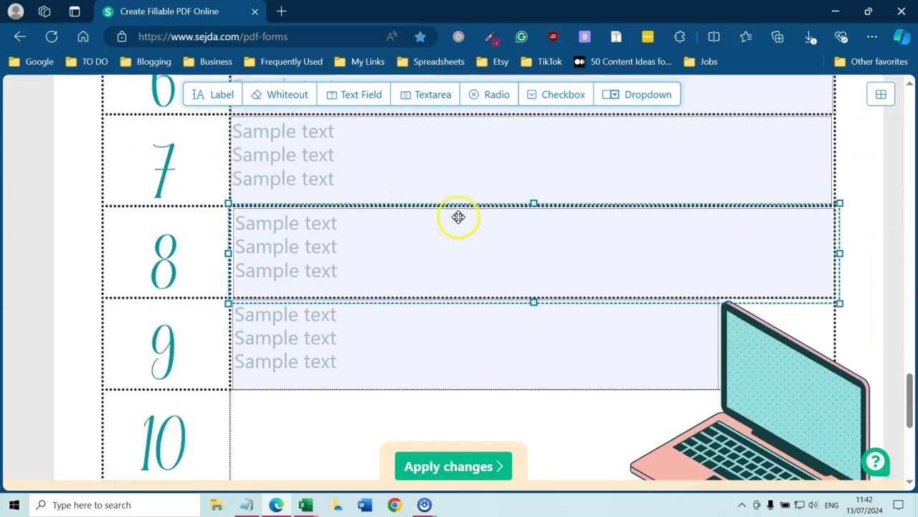
# - Duplicate the row 9 field into row 10 and narrow it to clear the laptop
pyautogui.click(415, 345)
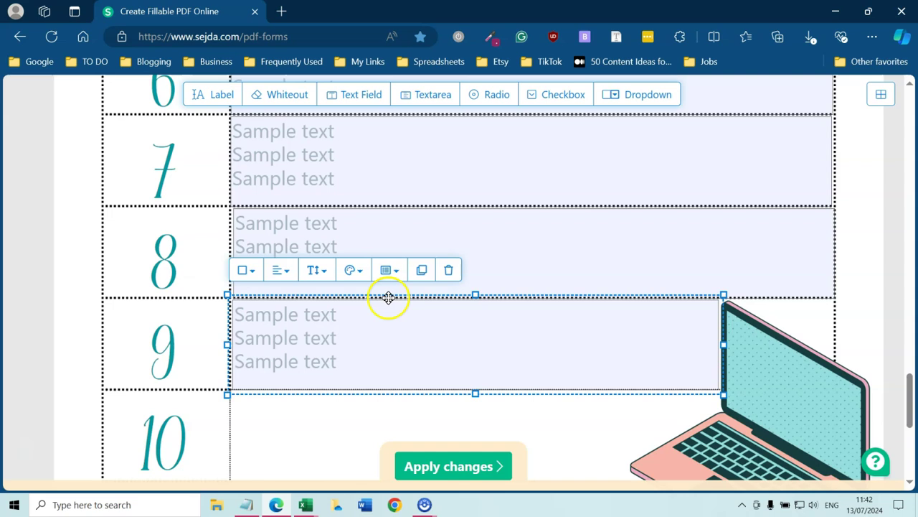
pyautogui.scroll(-1, 391, 295)
pyautogui.click(422, 198)
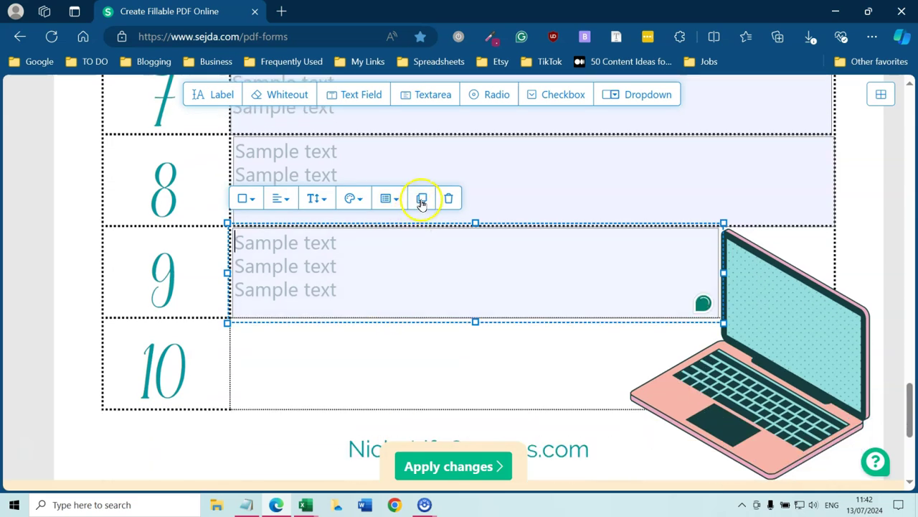
pyautogui.click(233, 328)
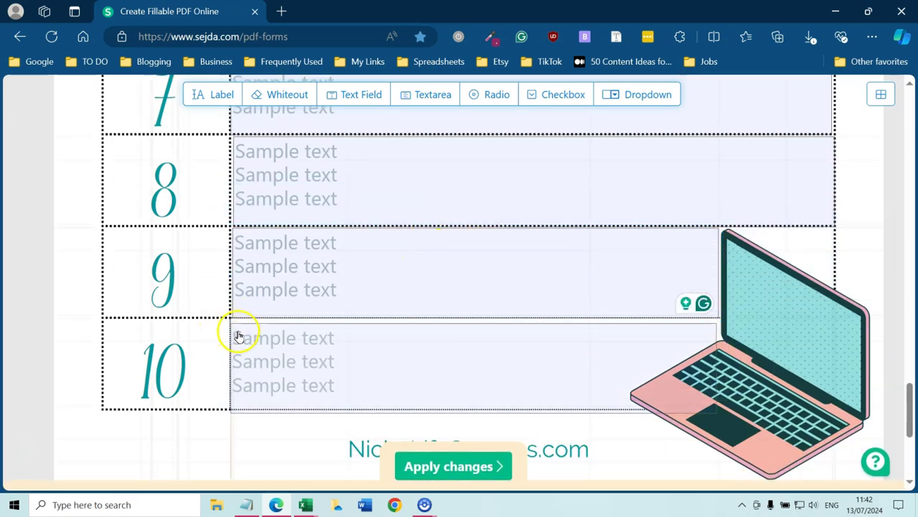
pyautogui.click(387, 353)
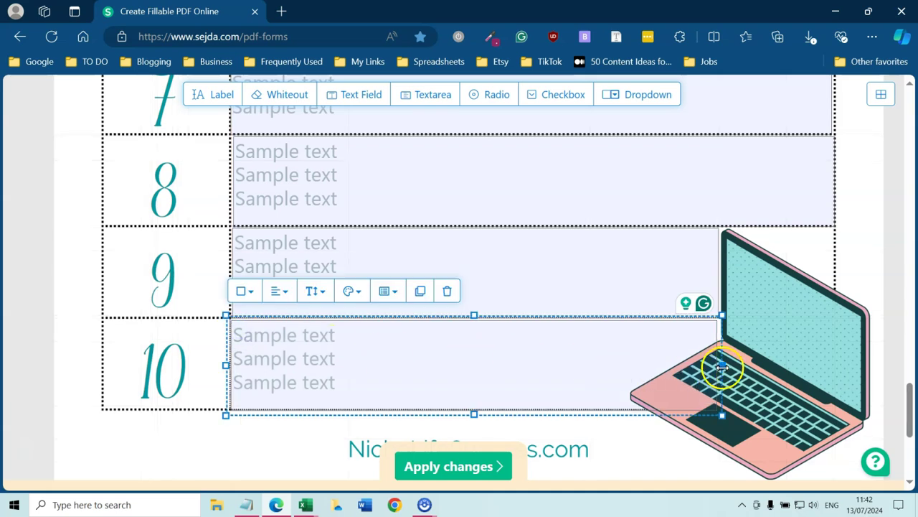
pyautogui.moveTo(720, 367); pyautogui.dragTo(637, 369)
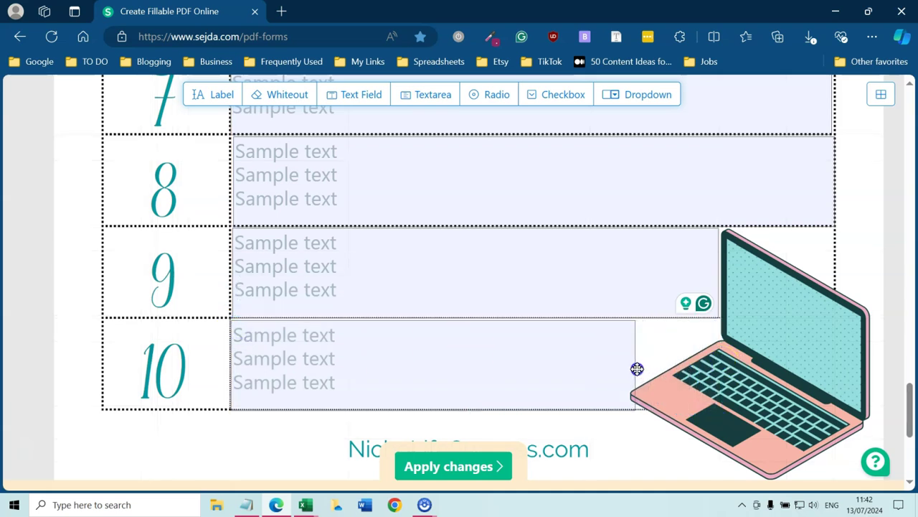
pyautogui.click(579, 371)
pyautogui.scroll(-1, 605, 416)
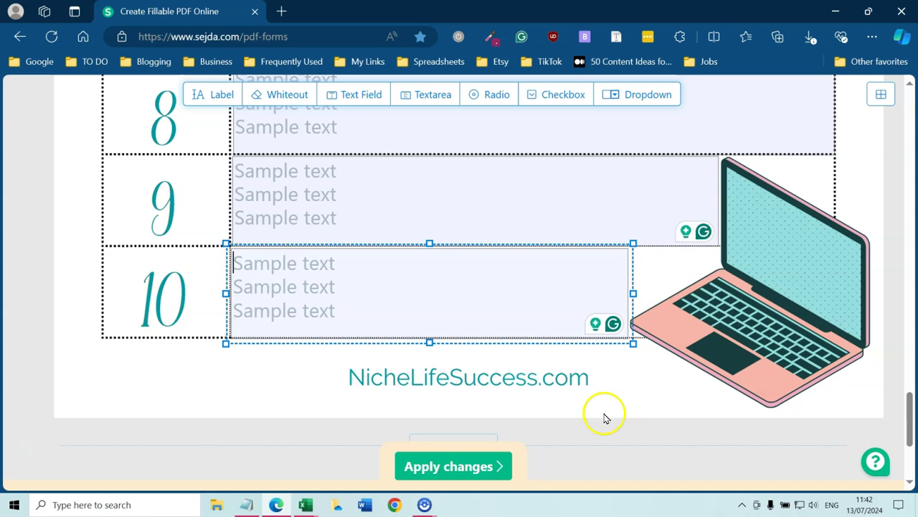
# - Apply the form changes and download the processed Lead Magnet Ideas.pdf
pyautogui.click(436, 468)
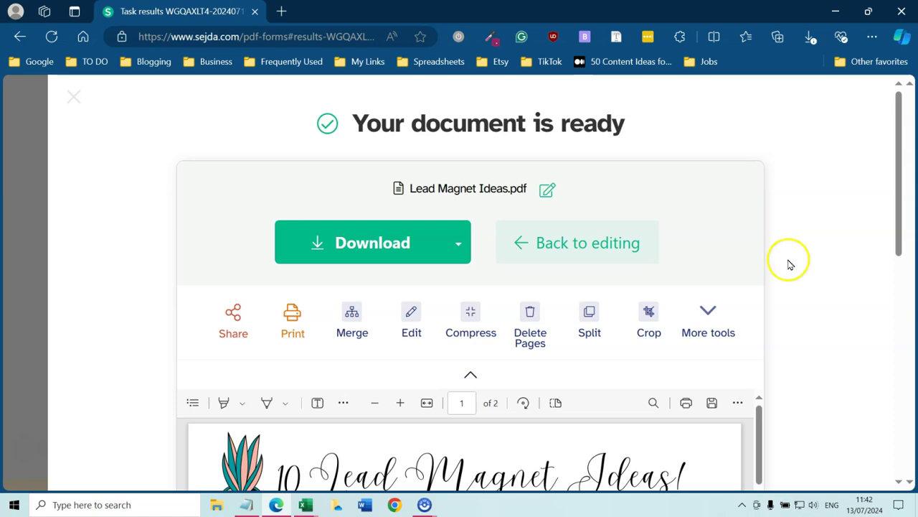
pyautogui.click(368, 241)
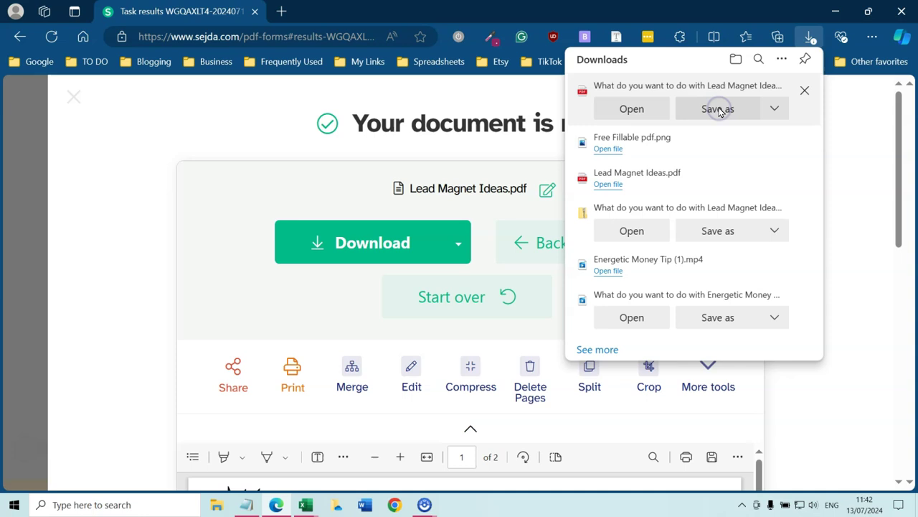
# - Save the download to the Desktop as Lead Magnet Ideas_fillable.pdf
pyautogui.click(720, 110)
pyautogui.click(172, 428)
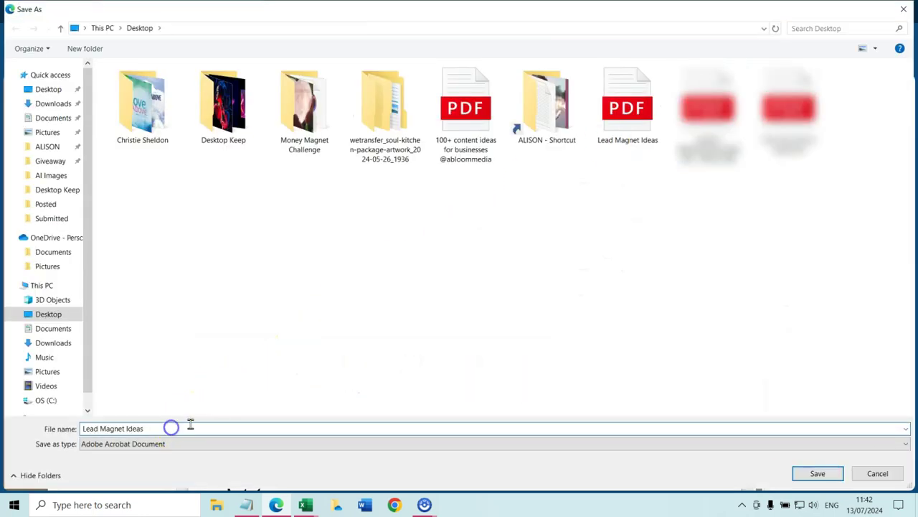
pyautogui.write('_fillable')
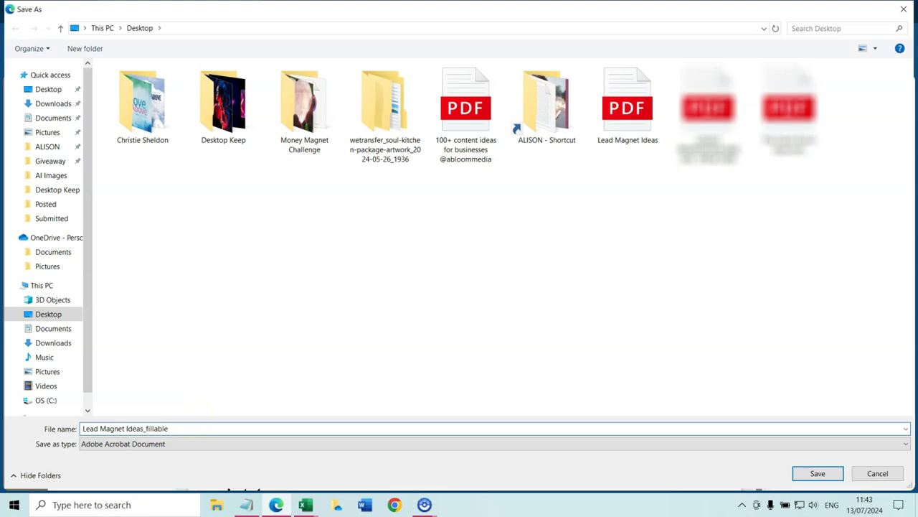
pyautogui.press('Return')
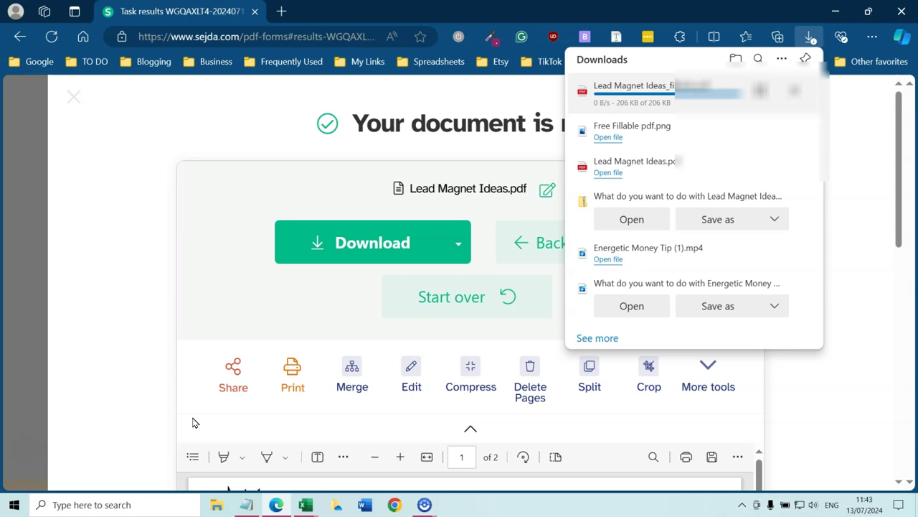
# - Open Lead Magnet Ideas_fillable.pdf from the Desktop via File Explorer in Edge
pyautogui.click(215, 506)
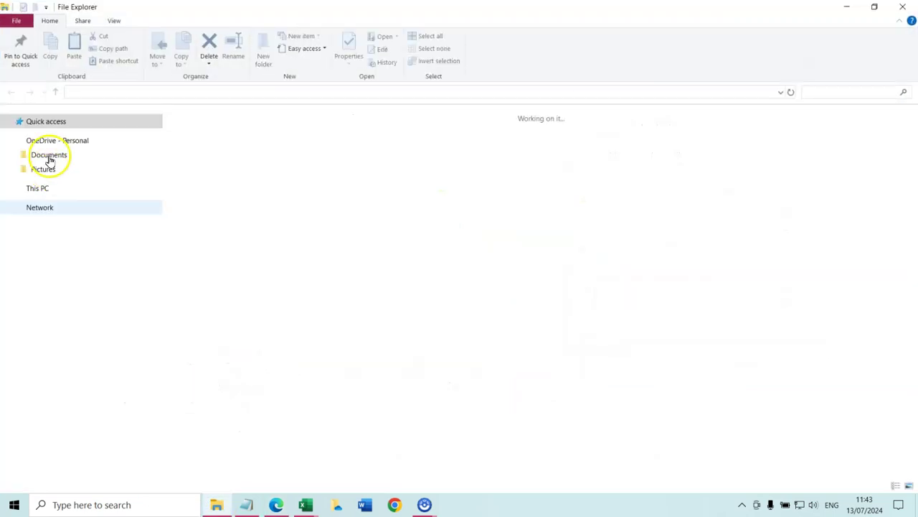
pyautogui.click(43, 136)
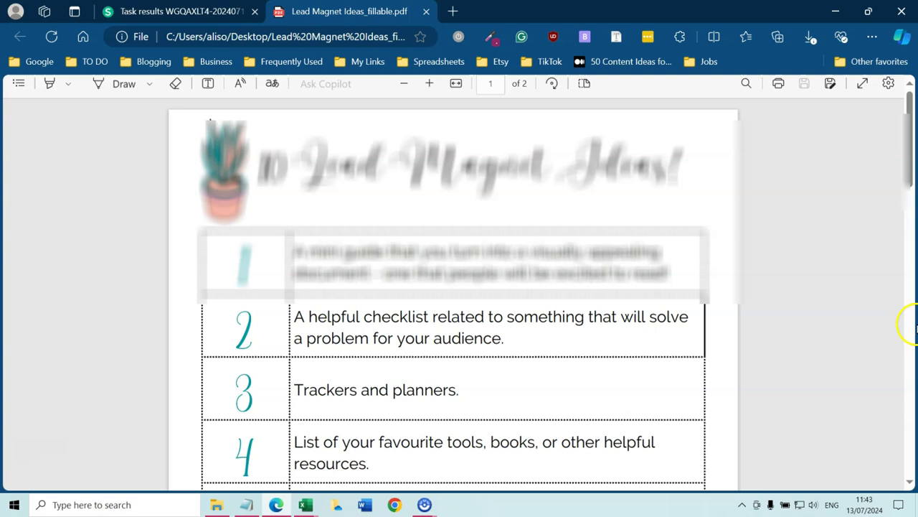
pyautogui.scroll(-10, 568, 293)
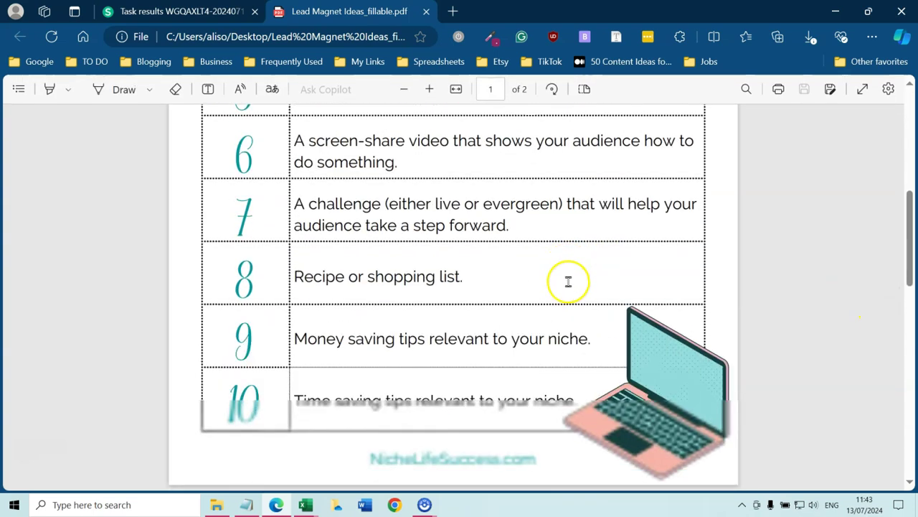
# - Type 'This is my great idea!' into idea field 1, fix the typo, then try fields 2 and 3
pyautogui.click(344, 209)
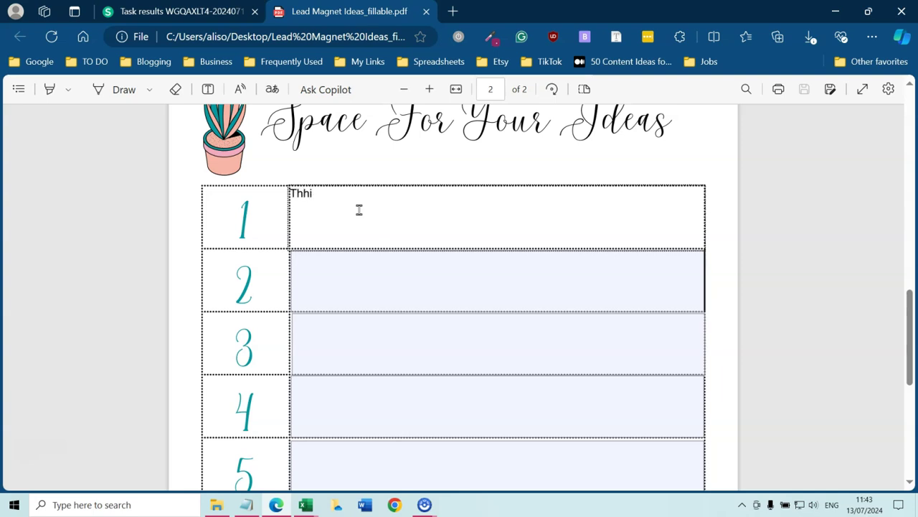
pyautogui.write('This os my great idea!')
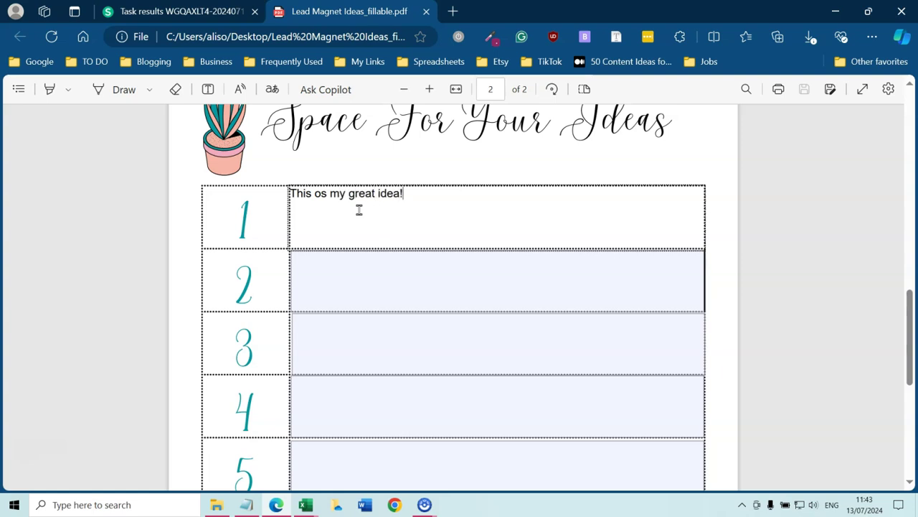
pyautogui.click(321, 194)
pyautogui.press('BackSpace')
pyautogui.write('i')
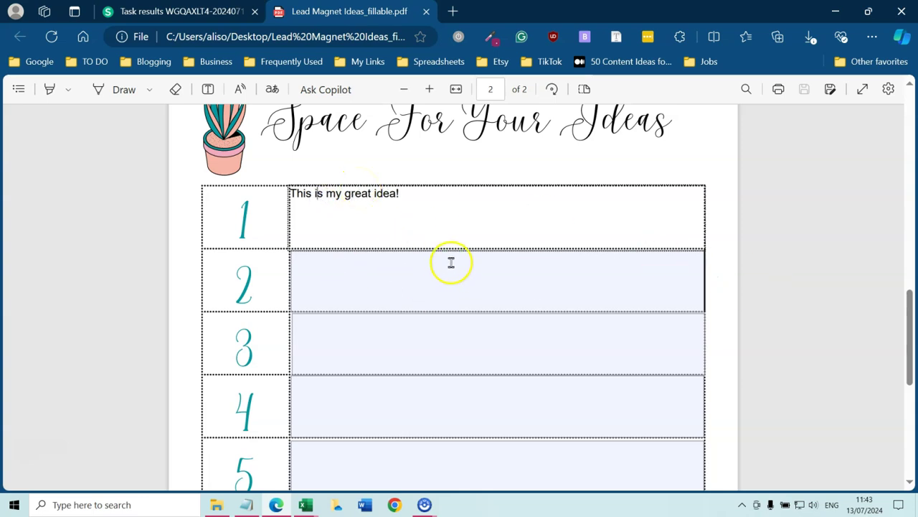
pyautogui.click(430, 281)
pyautogui.click(442, 338)
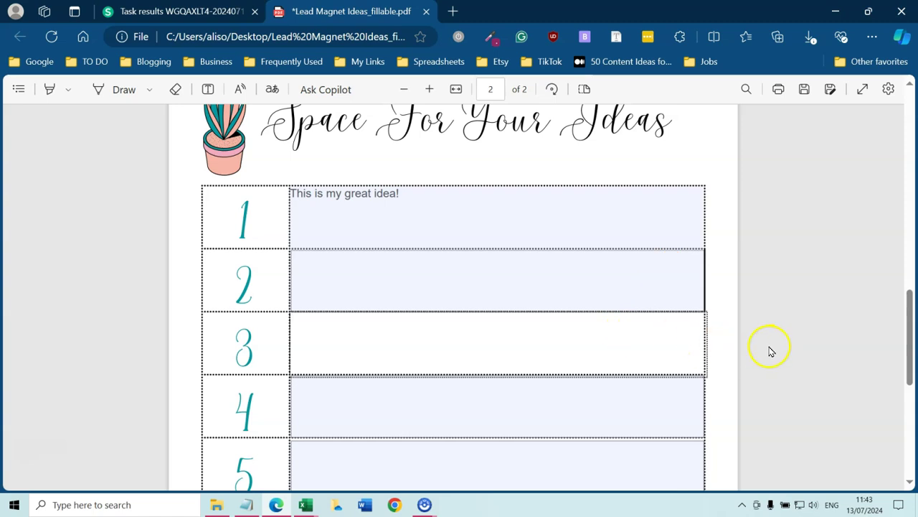
# - Switch back to the Sejda Task results browser tab
pyautogui.click(174, 10)
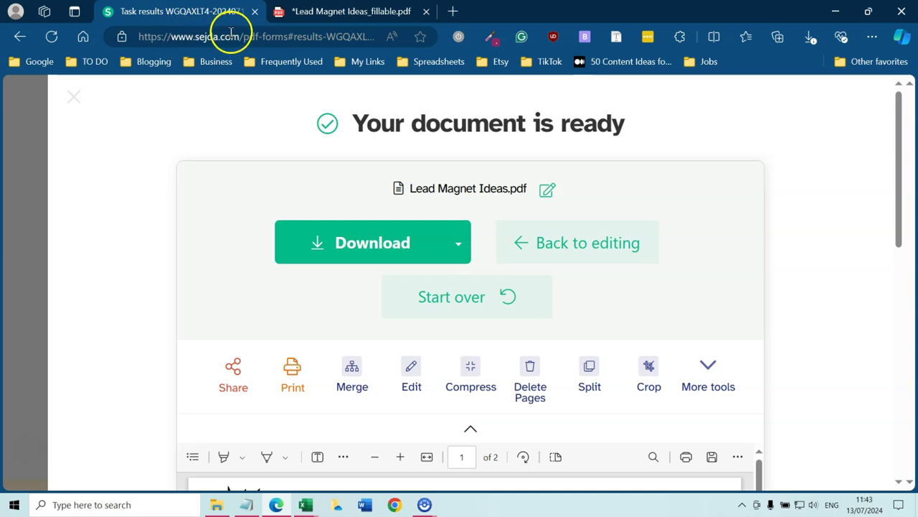